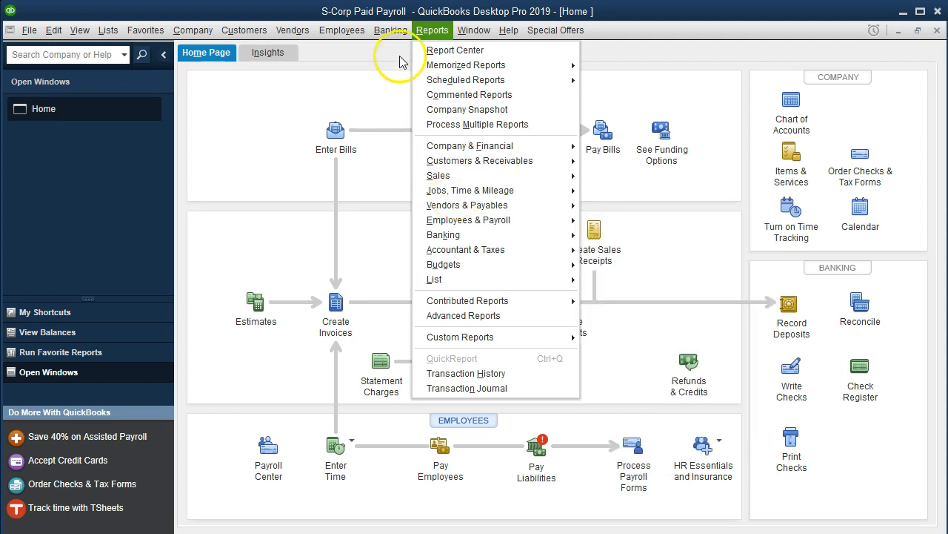
Open the Process Payroll Forms list and start the federal Quarterly Form 941/Sch. B.
mouse_move(361, 37)
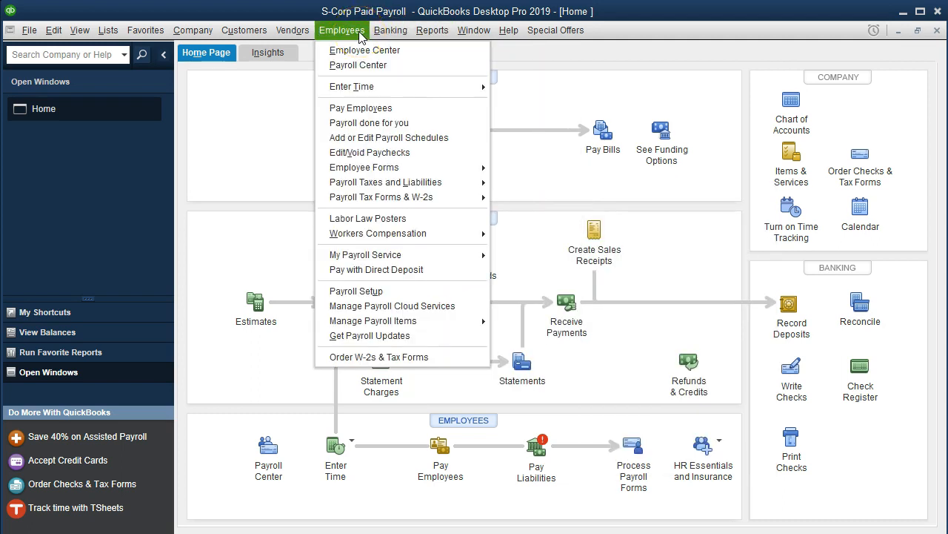
mouse_move(383, 199)
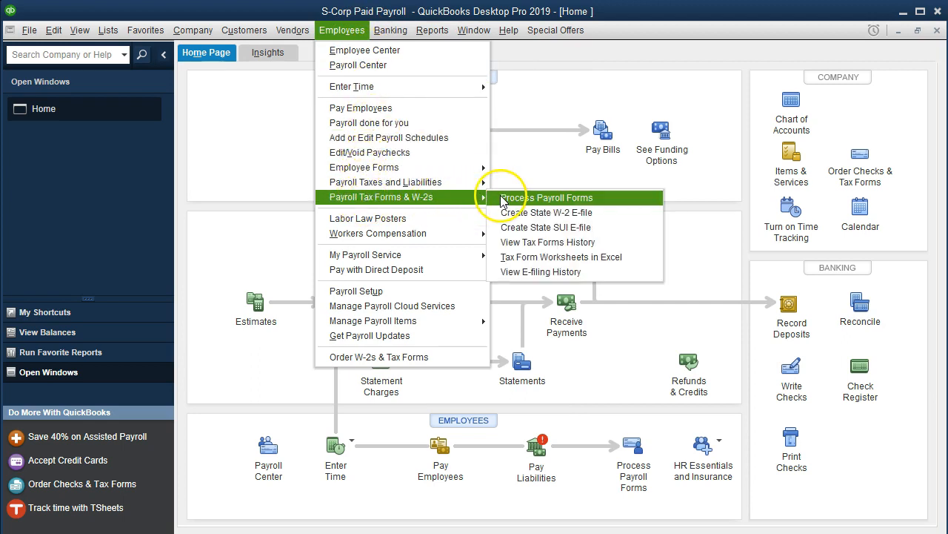
click(602, 207)
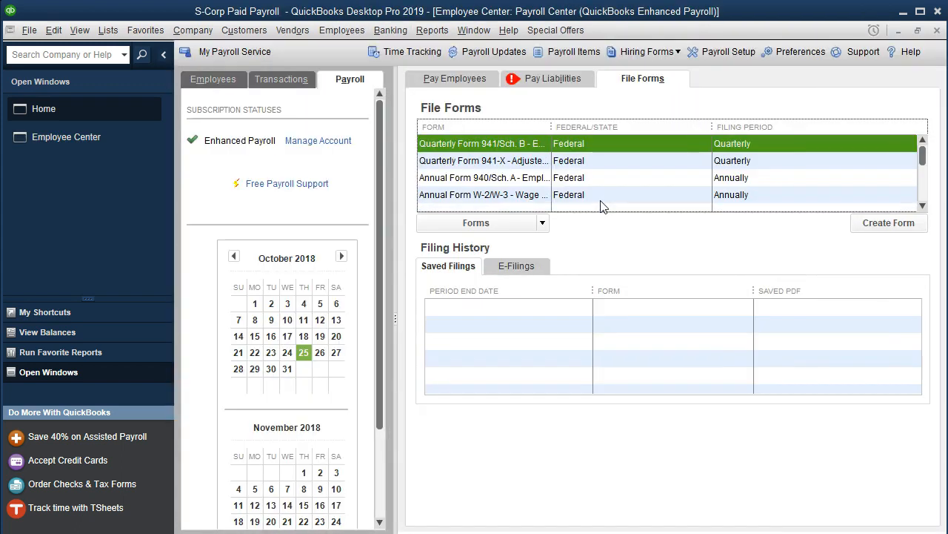
double_click(609, 144)
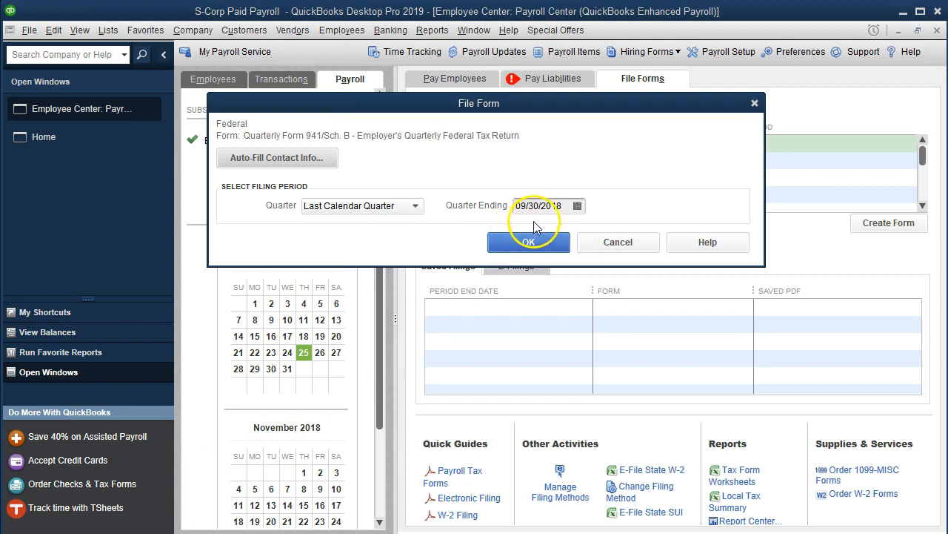
Set the Form 941 filing period's quarter ending date to 12/31/2018 and generate the form.
drag(565, 206, 489, 215)
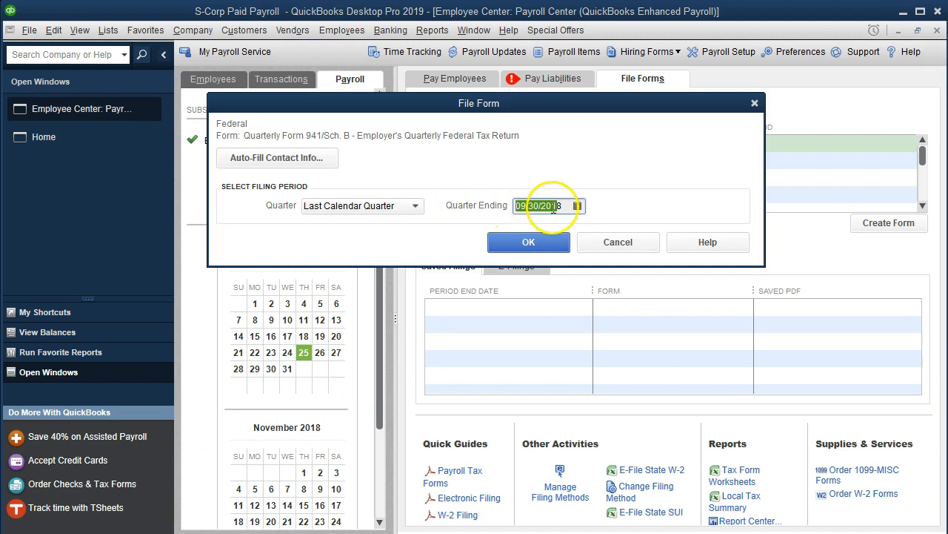
double_click(547, 208)
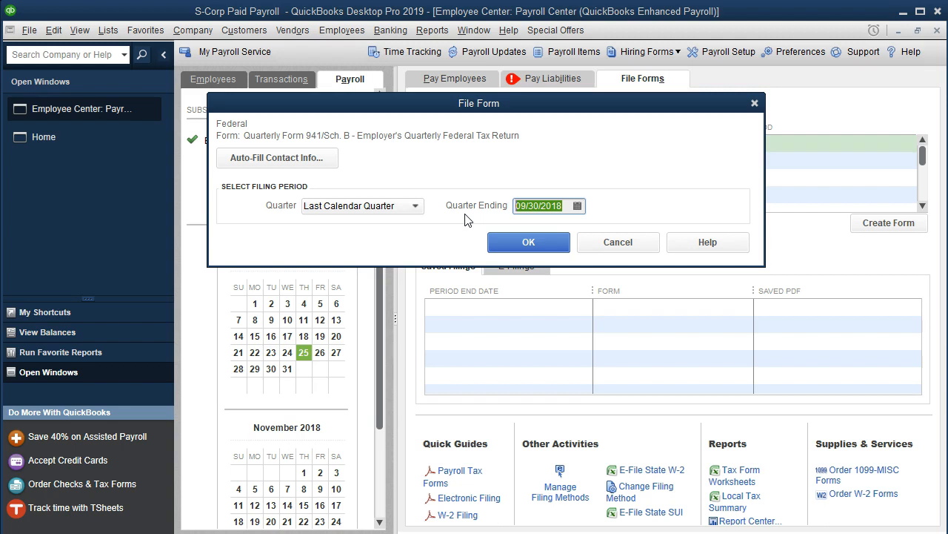
text(1231)
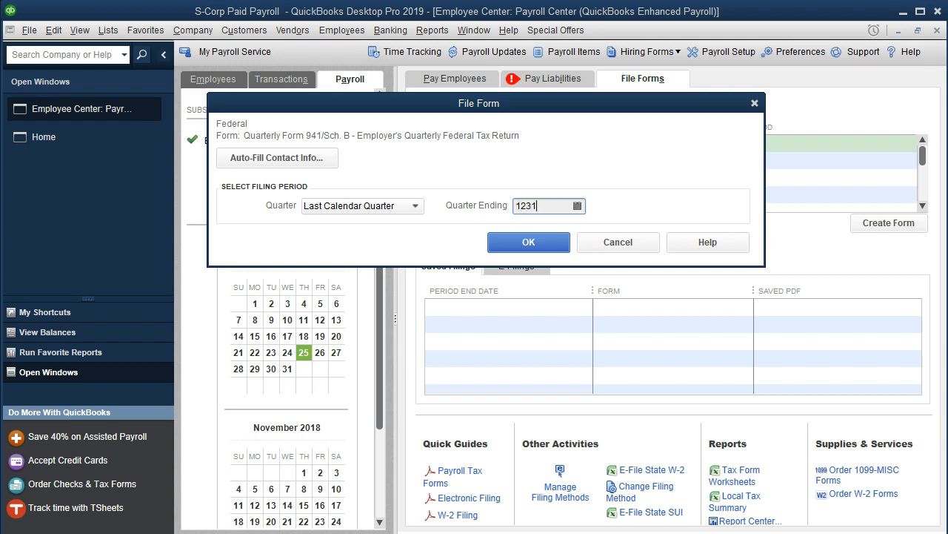
text(18)
key(Tab)
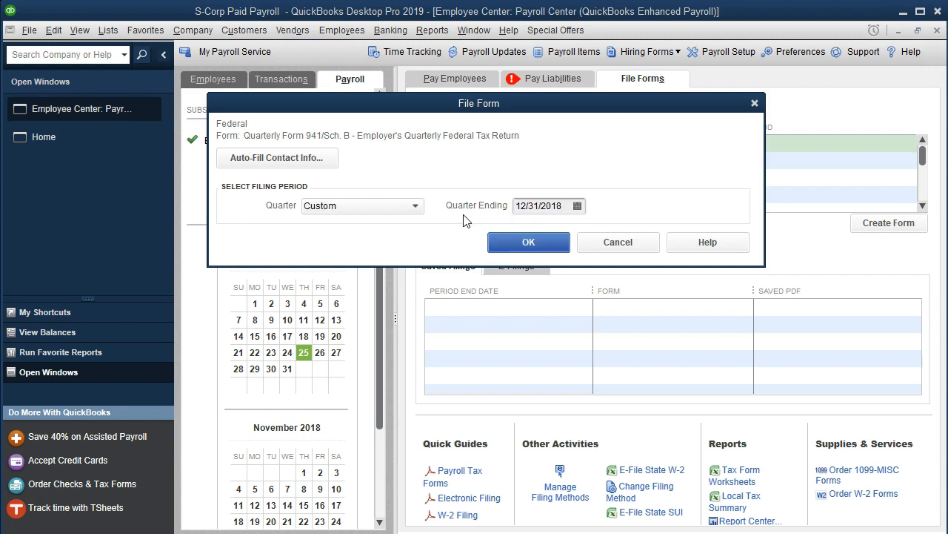
click(502, 247)
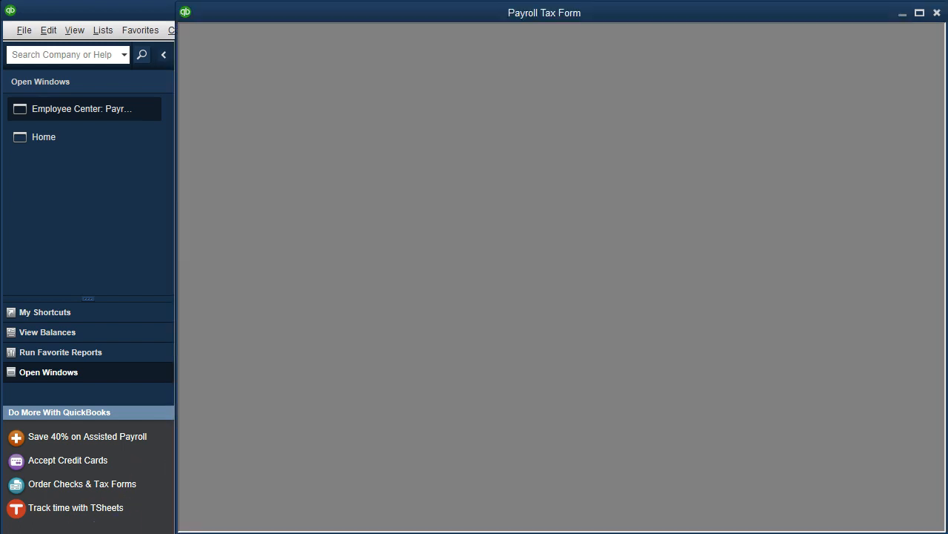
Advance past the Form 941 interview page and examine the reported quarter and the Part 1 wage and tax lines.
scroll(392, 436, down, 3)
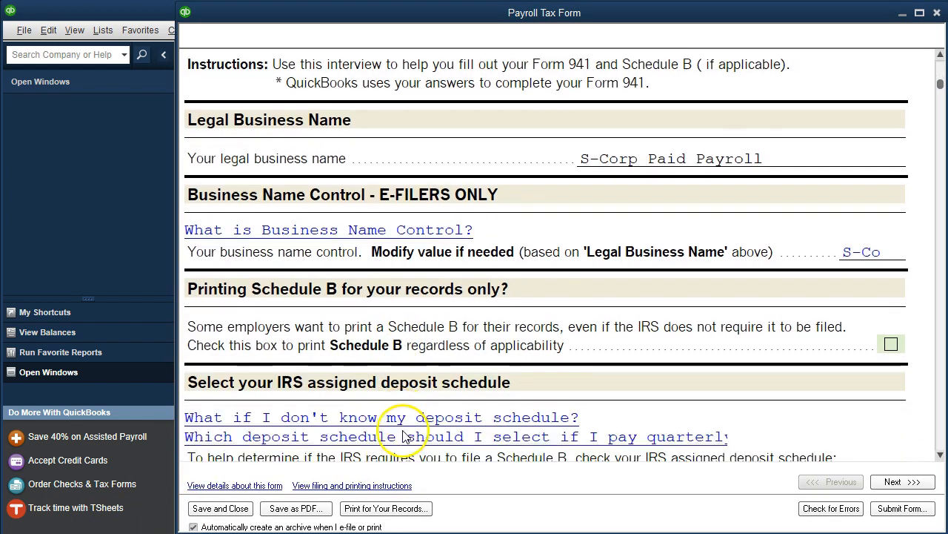
scroll(404, 437, down, 1)
click(889, 482)
scroll(640, 407, down, 3)
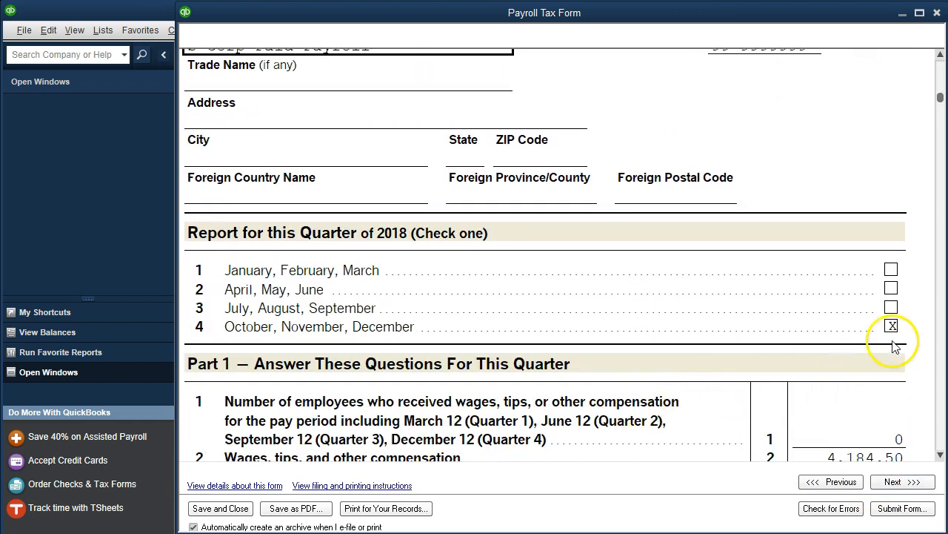
scroll(804, 355, down, 8)
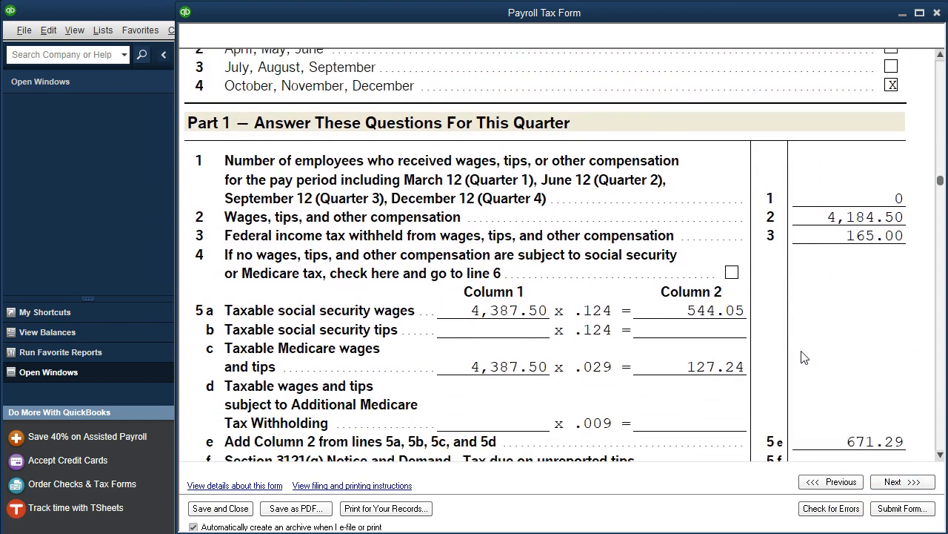
scroll(805, 357, down, 1)
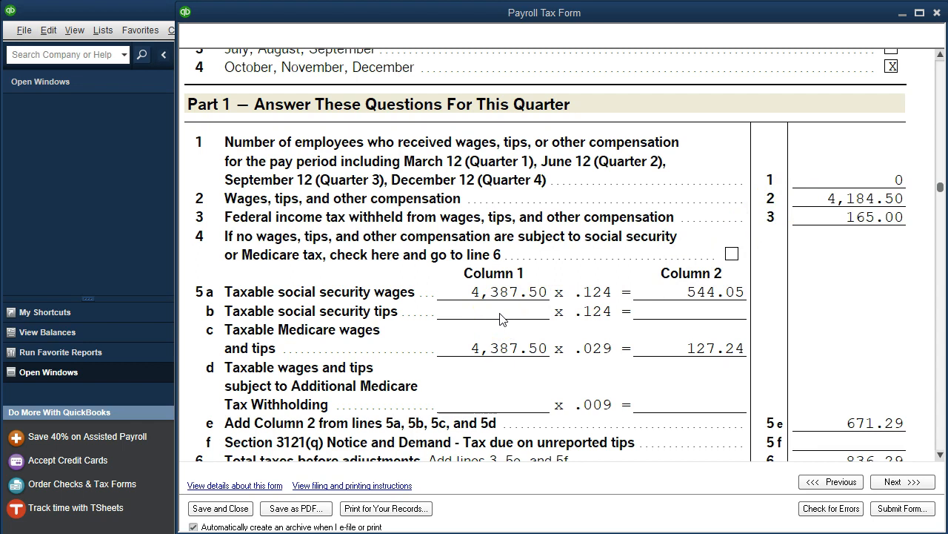
Switch to Calculator and subtract the line 2 wages, 4184.5, from the taxable social security wages, 4387.5.
key(alt+Tab)
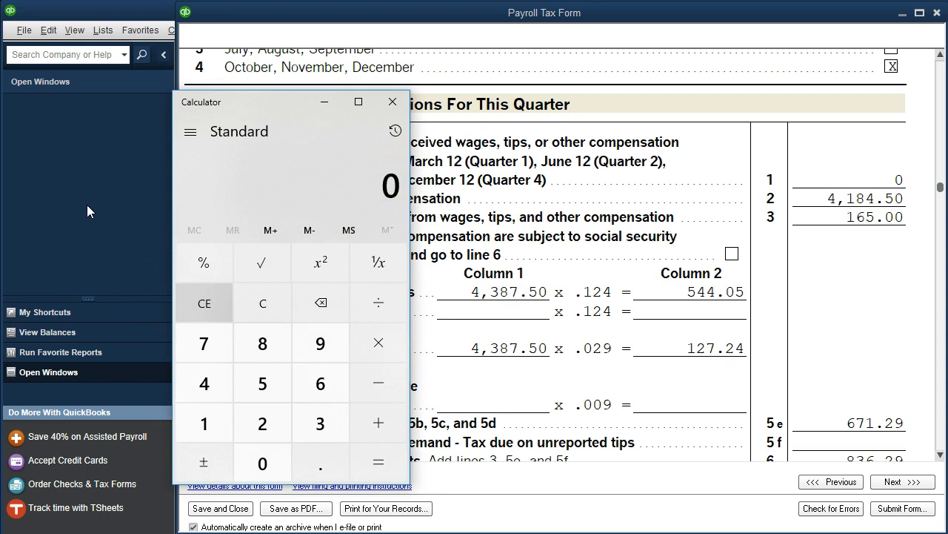
text(4387.5-)
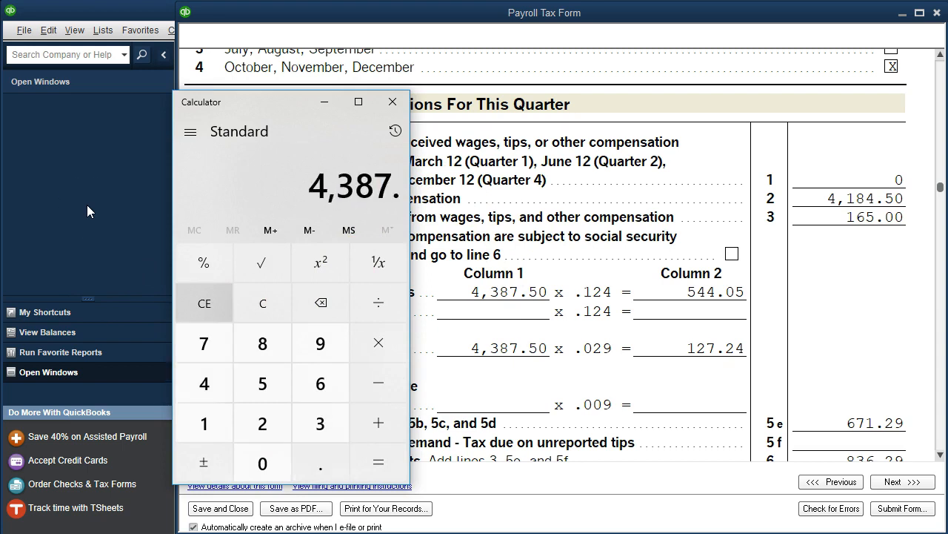
text(4184.5)
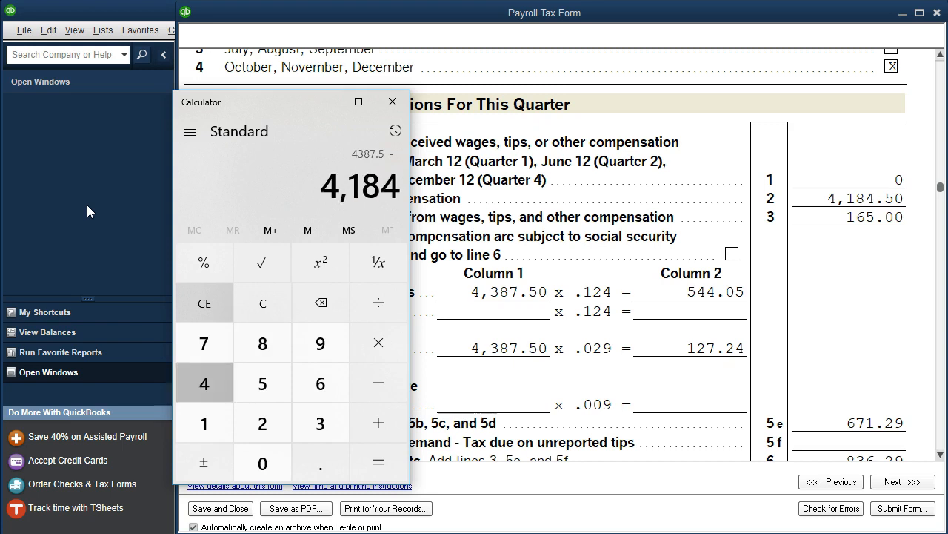
key(Return)
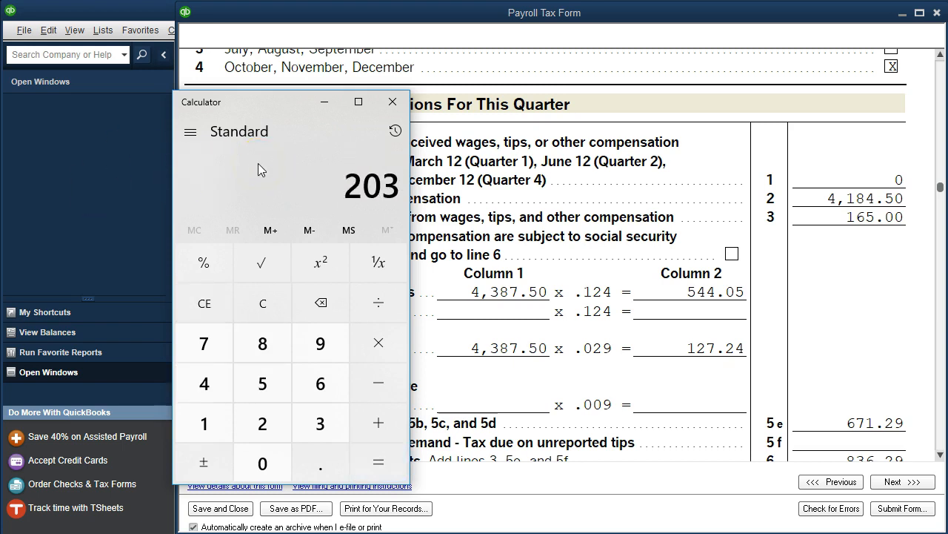
drag(291, 106, 513, 121)
click(720, 151)
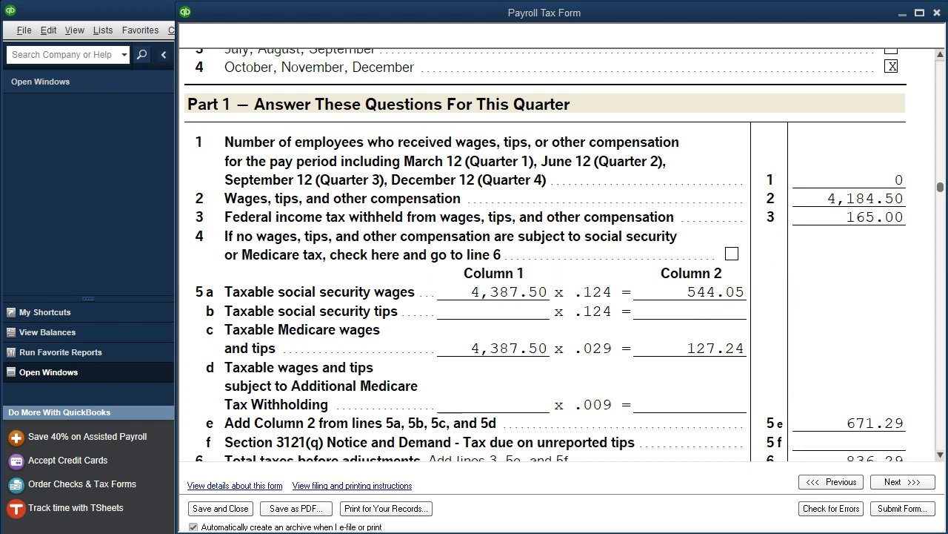
Bring up Paid Payroll Worksheet.xlsx in Excel and review the pay, life insurance, vision and health savings calculations in D1 through D12.
drag(947, 70, 339, 24)
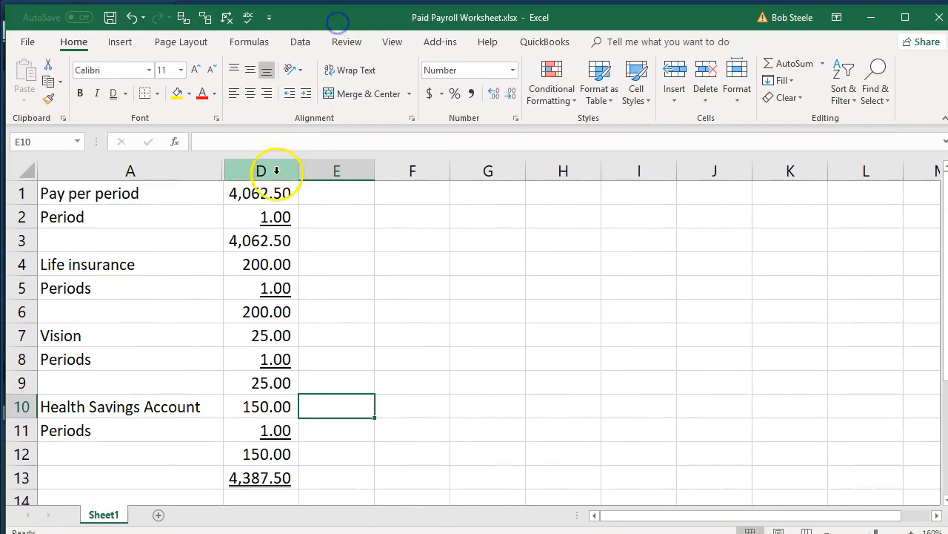
click(260, 193)
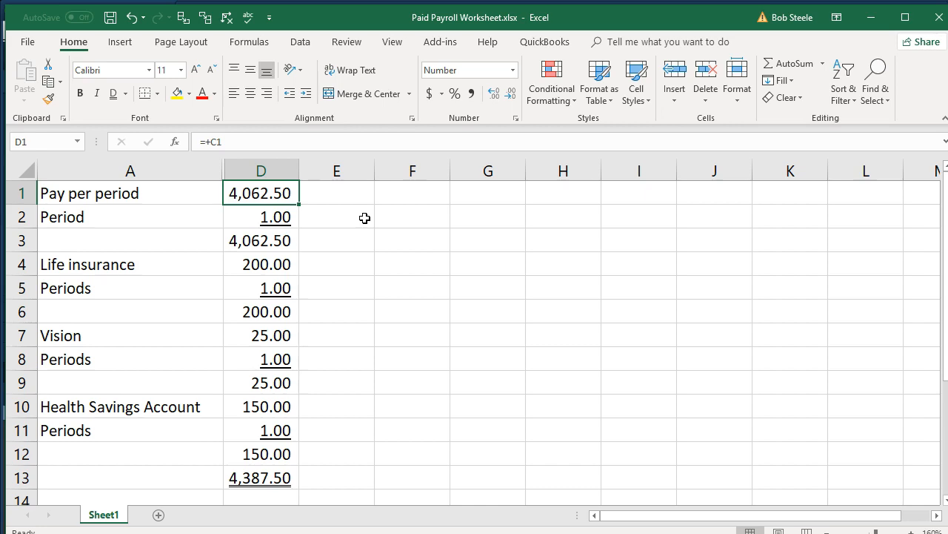
key(Down)
key(Down)
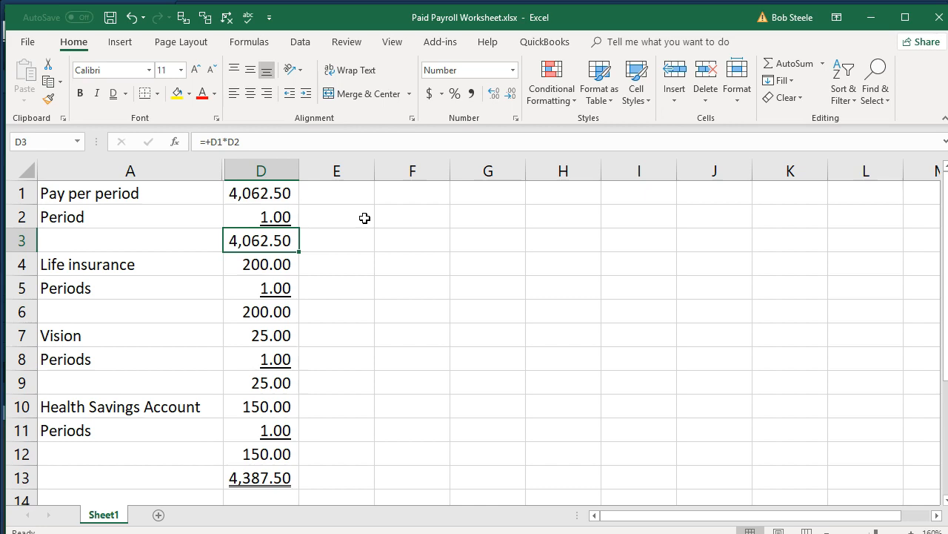
key(Down)
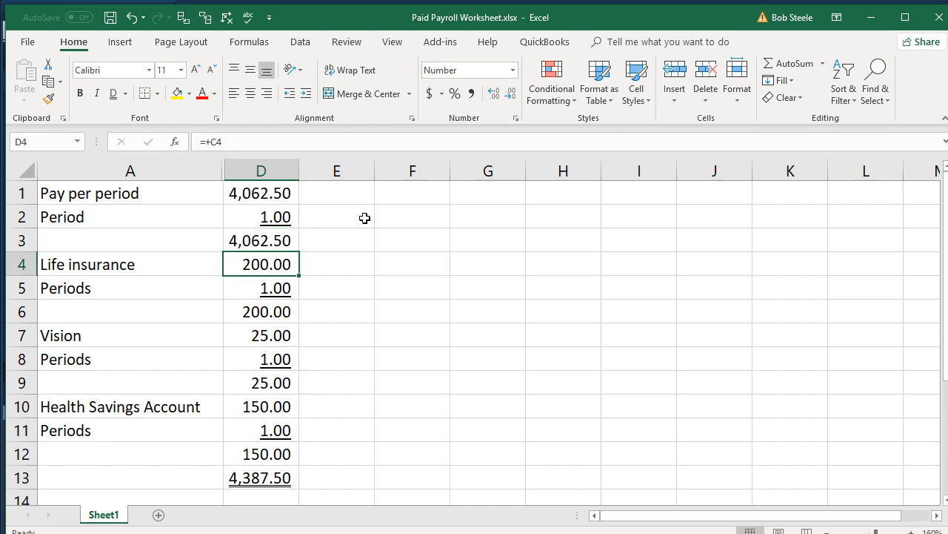
key(Down)
key(Down)
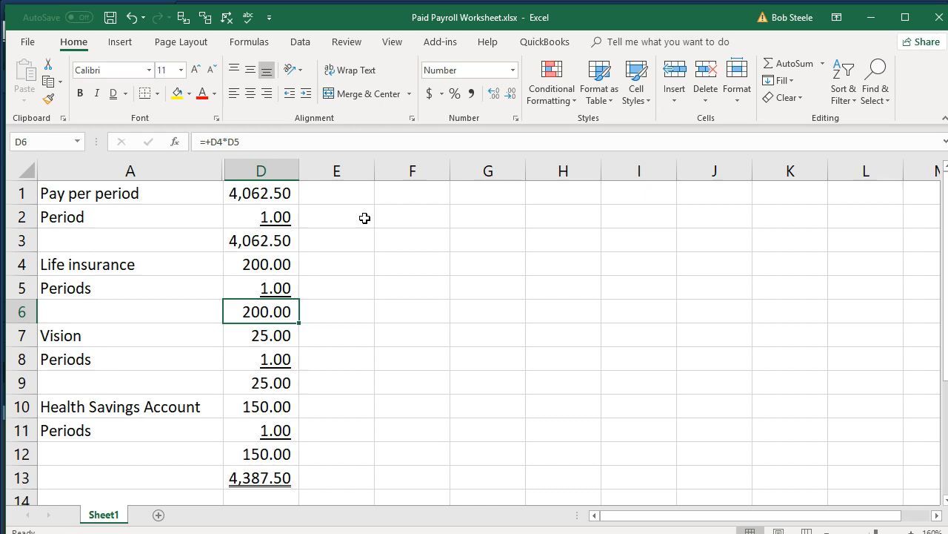
key(Down)
key(Down)
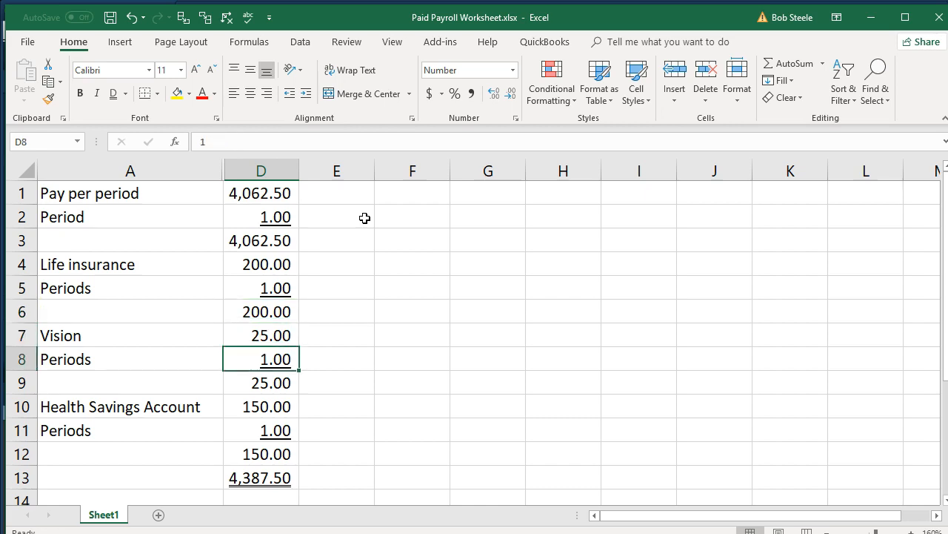
key(Down)
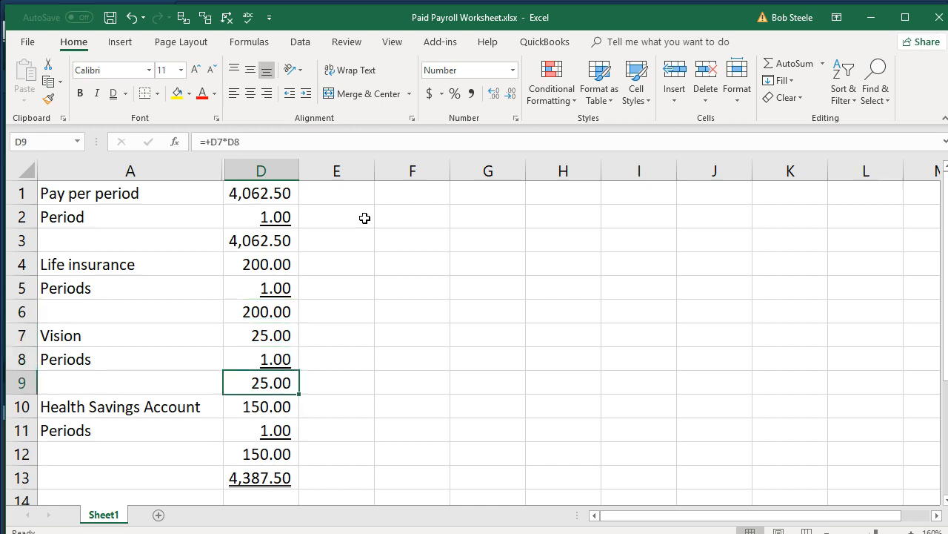
key(Down)
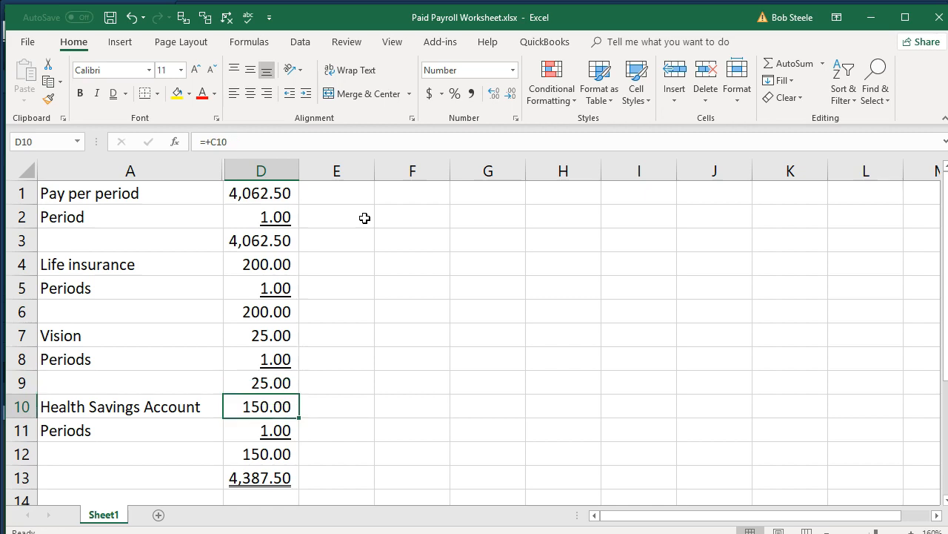
key(Down)
key(Down)
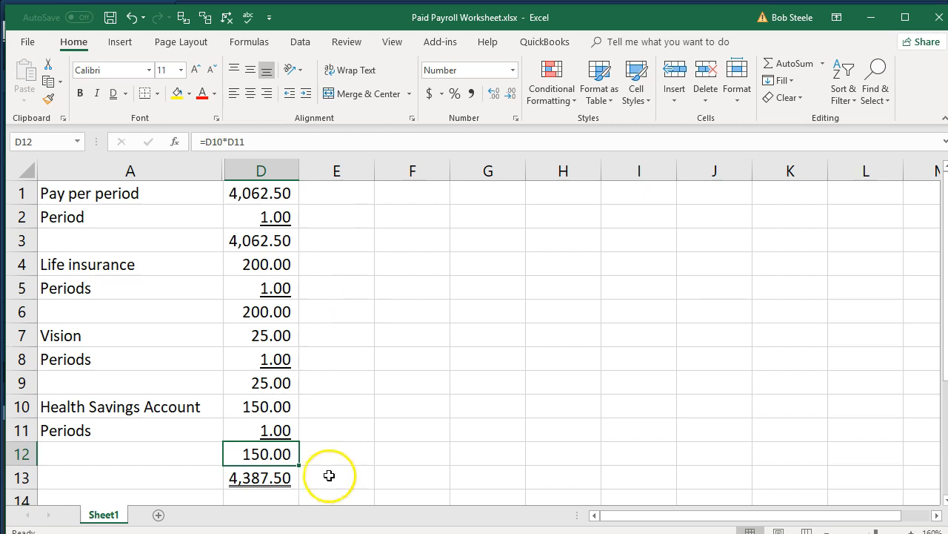
Inspect the total formula in cell D13 without changing it, and return to the payroll tax form in QuickBooks.
double_click(282, 478)
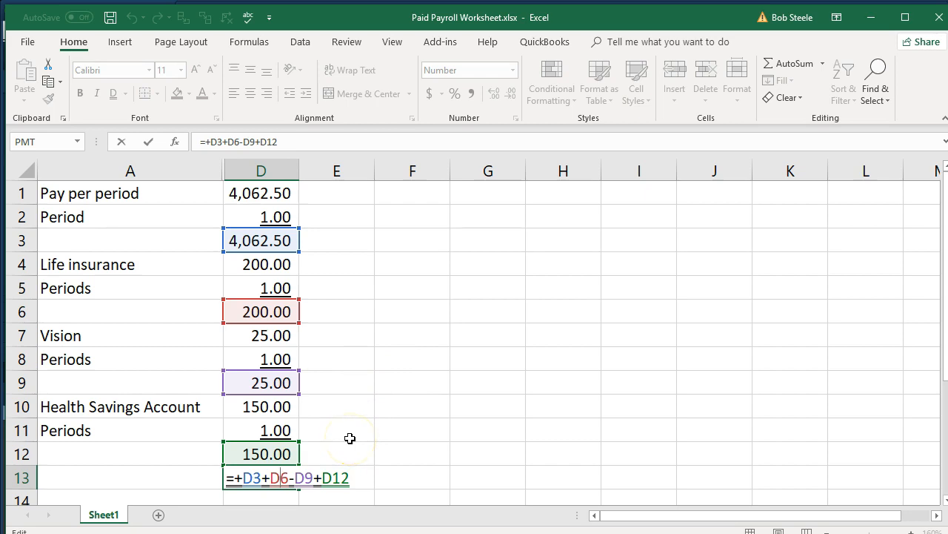
key(Return)
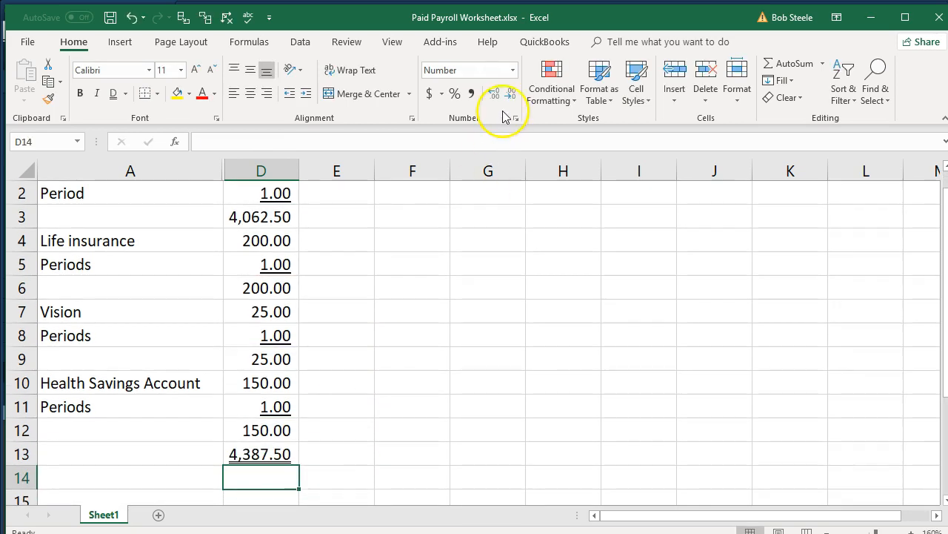
double_click(567, 16)
drag(567, 8, 947, 9)
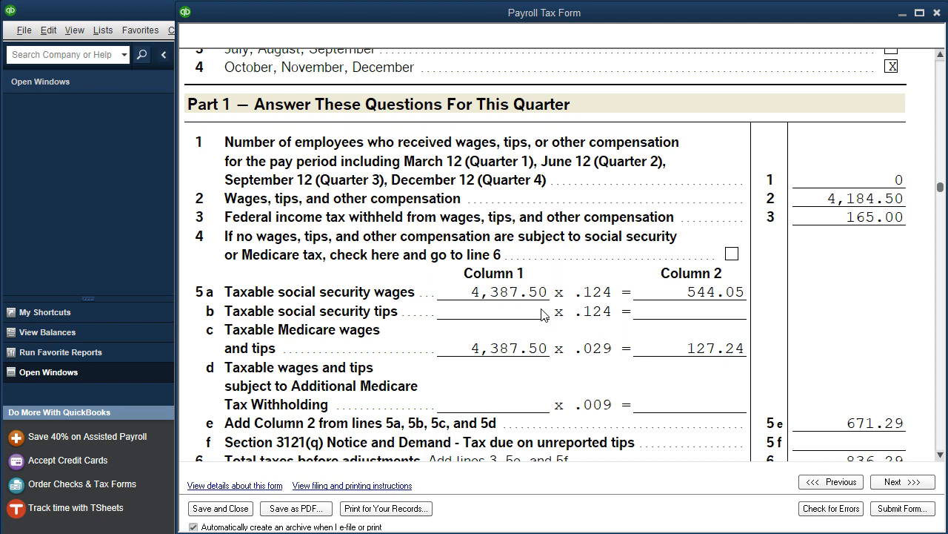
Check the Form 941 tax lines down to line 11, close the form and its Next Steps notice, and maximize the Payroll Center.
click(592, 312)
scroll(812, 237, down, 5)
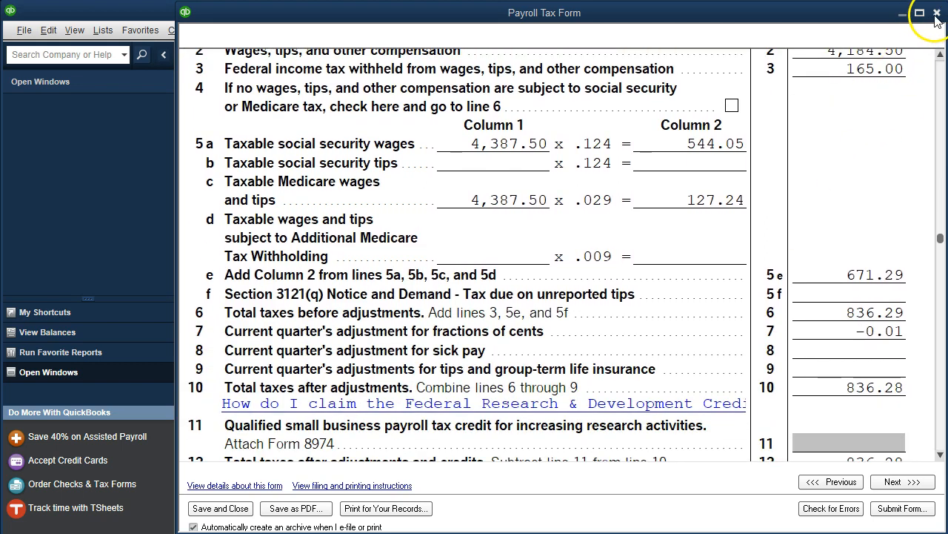
click(935, 13)
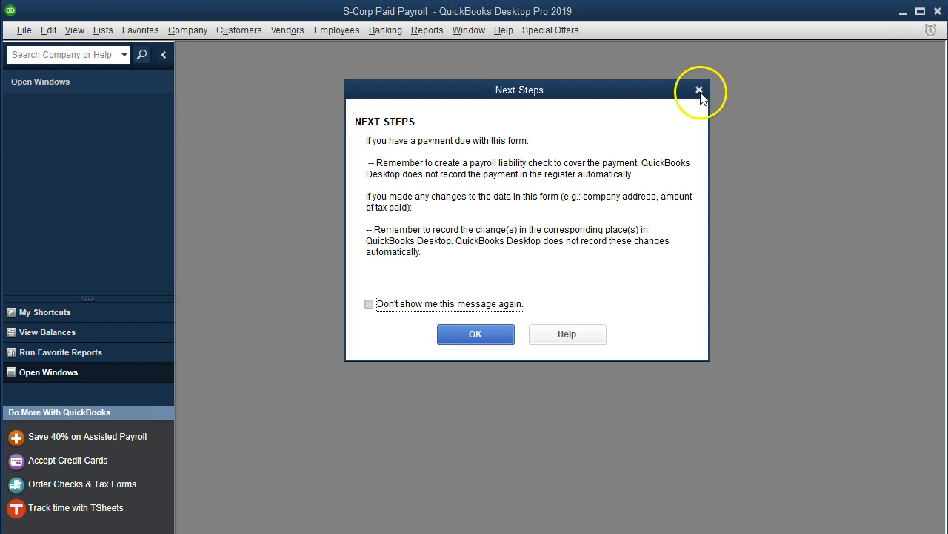
click(696, 90)
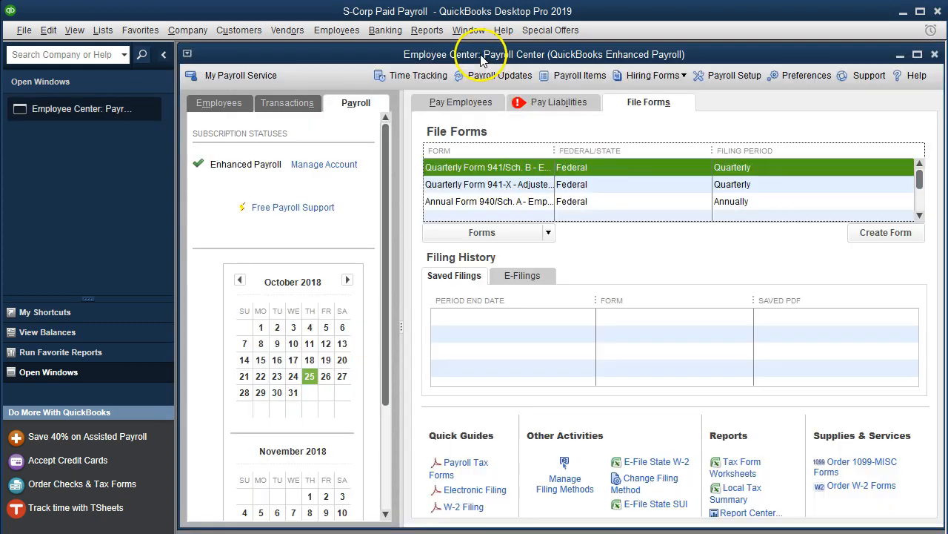
click(918, 55)
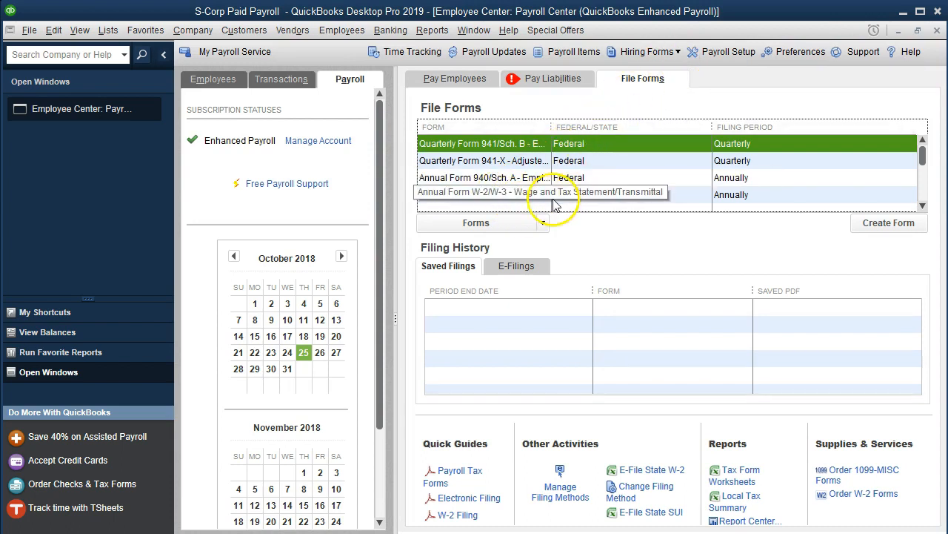
Start the Annual Form W-2/W-3 for all employees with the filing year set to 2018.
double_click(523, 195)
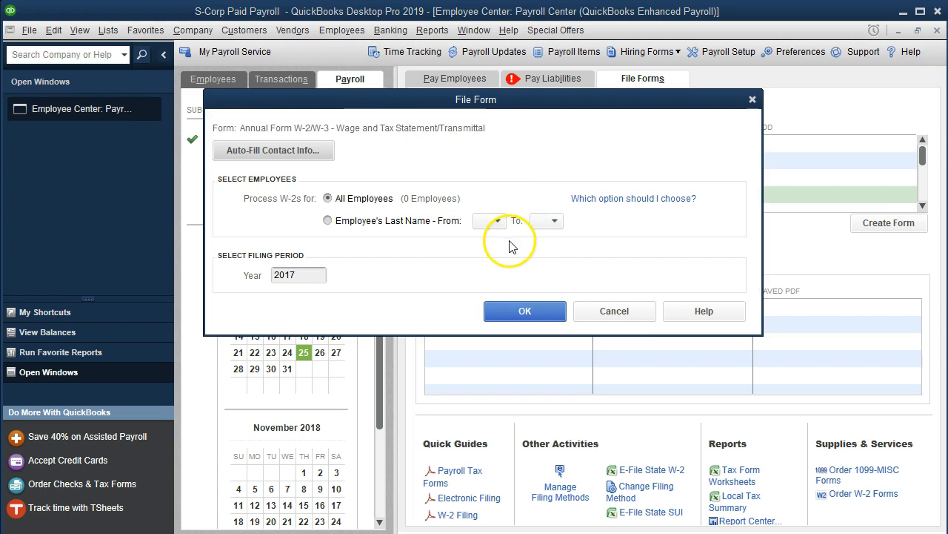
double_click(304, 280)
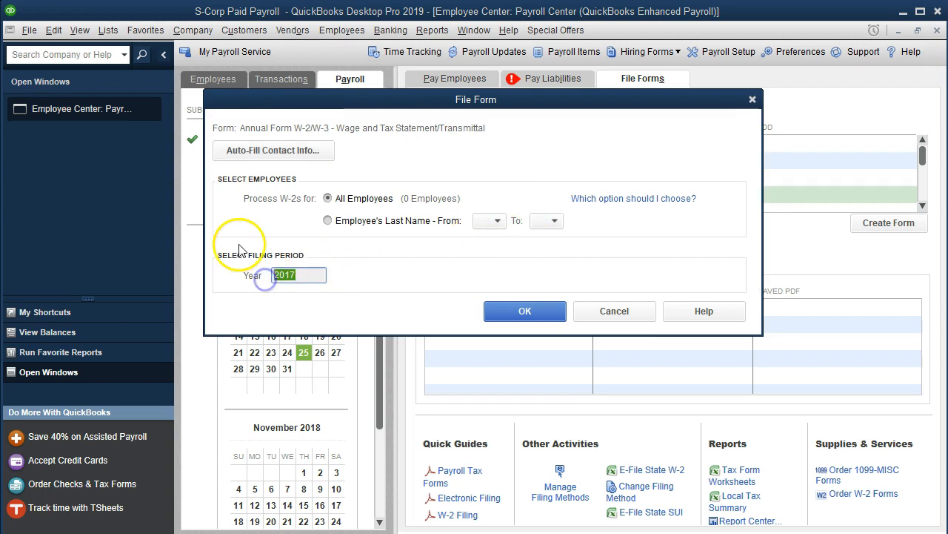
text(2018)
key(Tab)
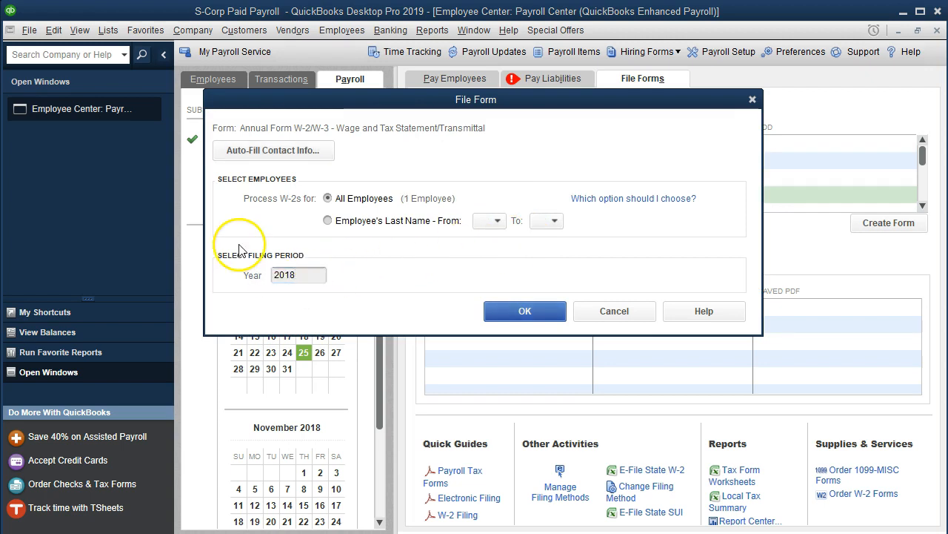
click(506, 315)
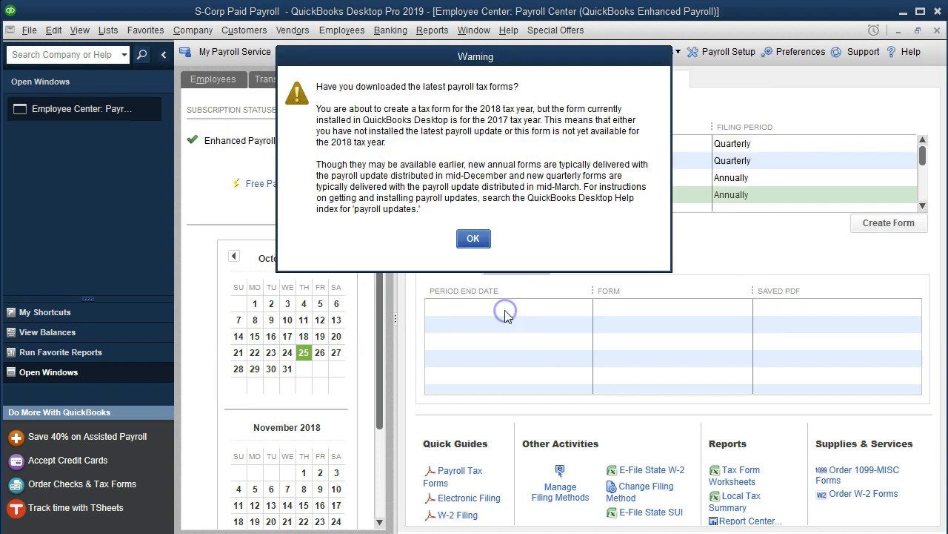
click(476, 241)
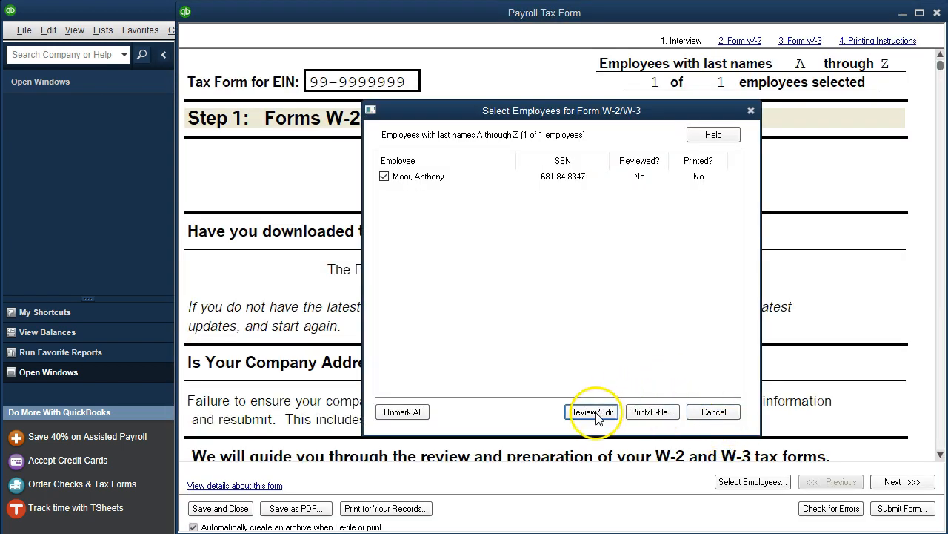
Open the selected employee's W-2 for review and advance through the interview to the Form W-2 Worksheet's wage boxes.
click(597, 417)
click(893, 480)
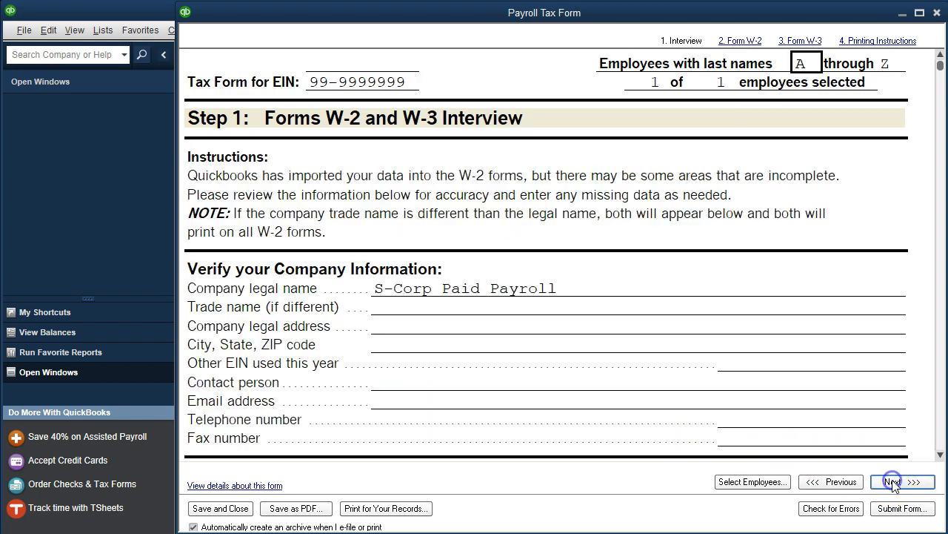
click(893, 482)
click(893, 481)
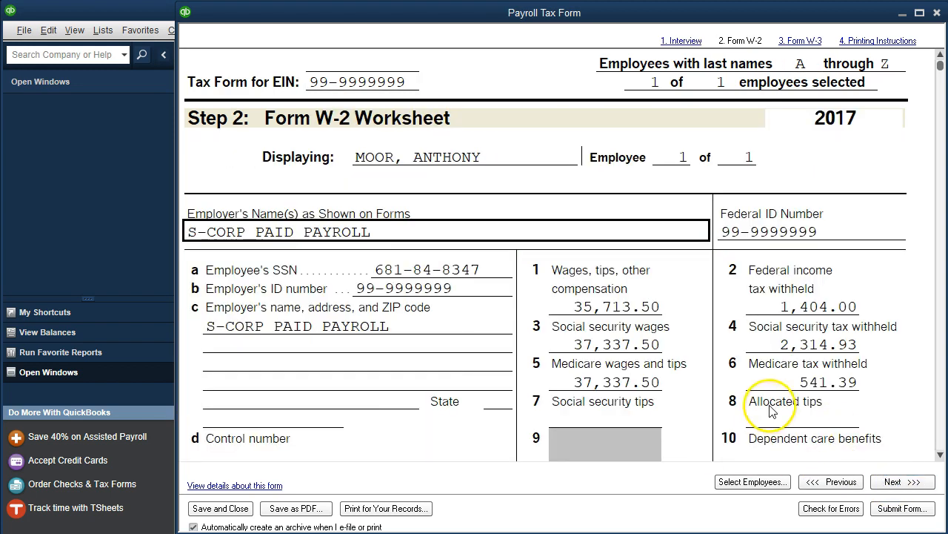
scroll(767, 401, down, 1)
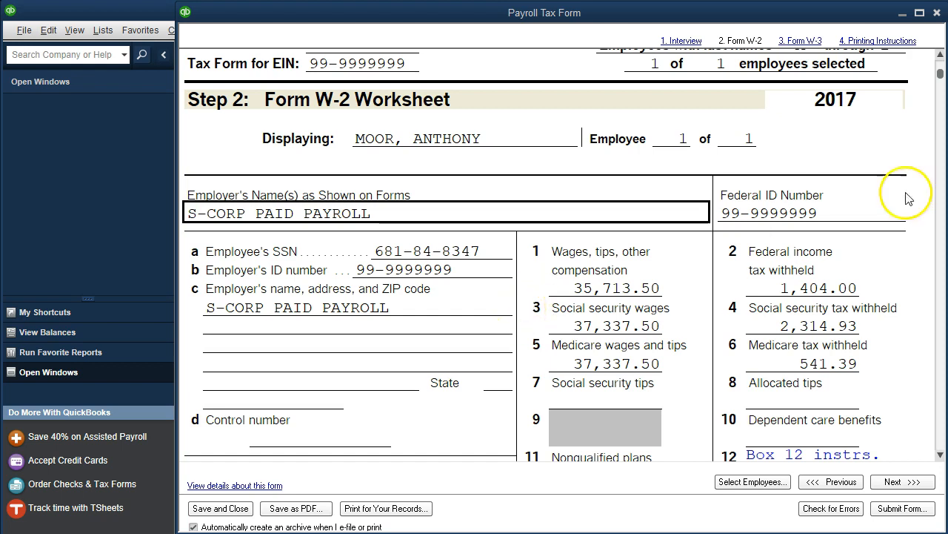
In Calculator, subtract the box 1 wages, 35713.5, from the social security wages, 37337.5, compare with box 12, and close Calculator.
drag(638, 148, 231, 138)
text(37337.5)
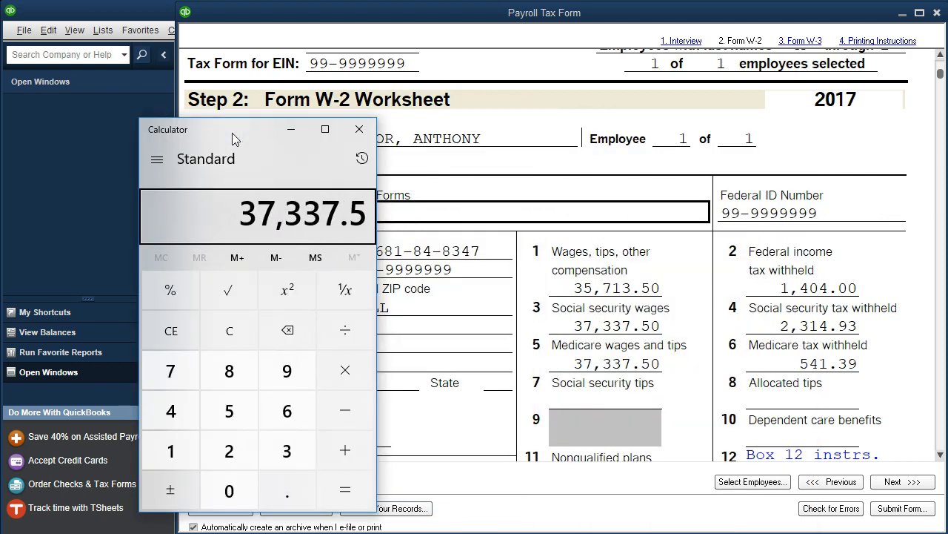
text(-35713.5)
key(Return)
scroll(685, 321, down, 2)
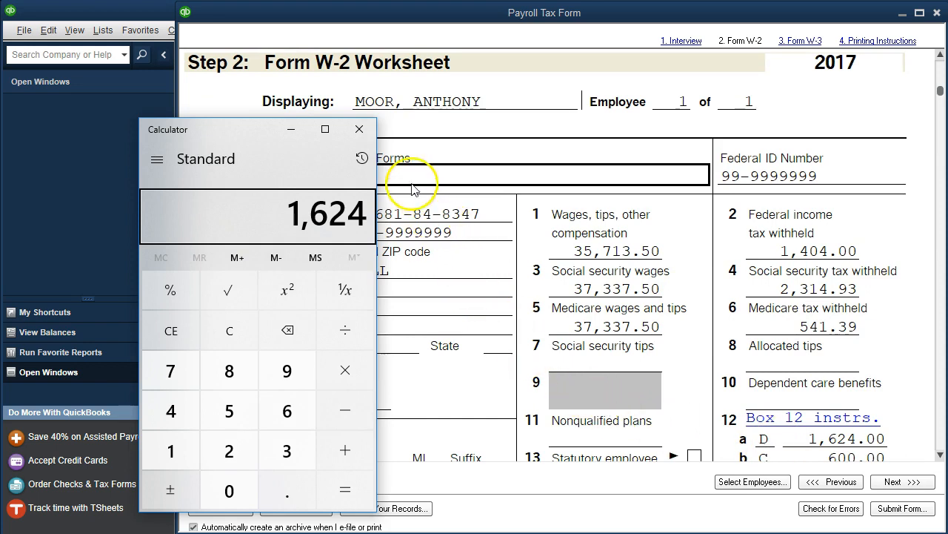
click(359, 130)
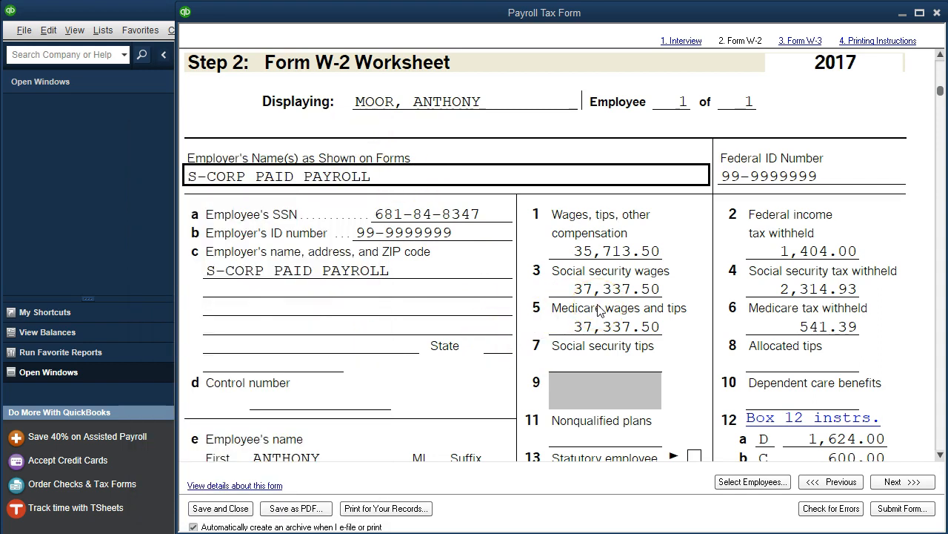
Switch to Paid Payroll Worksheet.xlsx in Excel and walk through the pay, life insurance, vision and health savings figures in D2 through D12.
drag(947, 33, 368, 18)
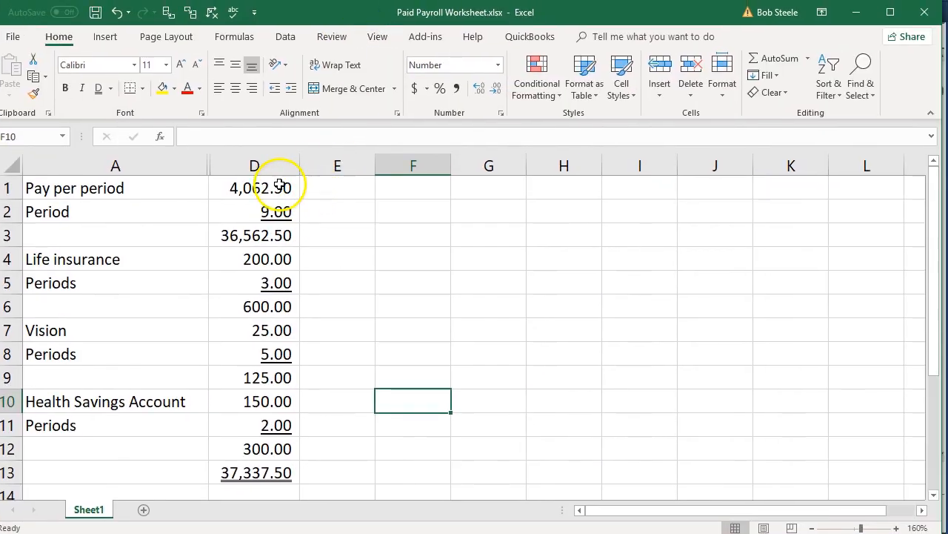
click(277, 212)
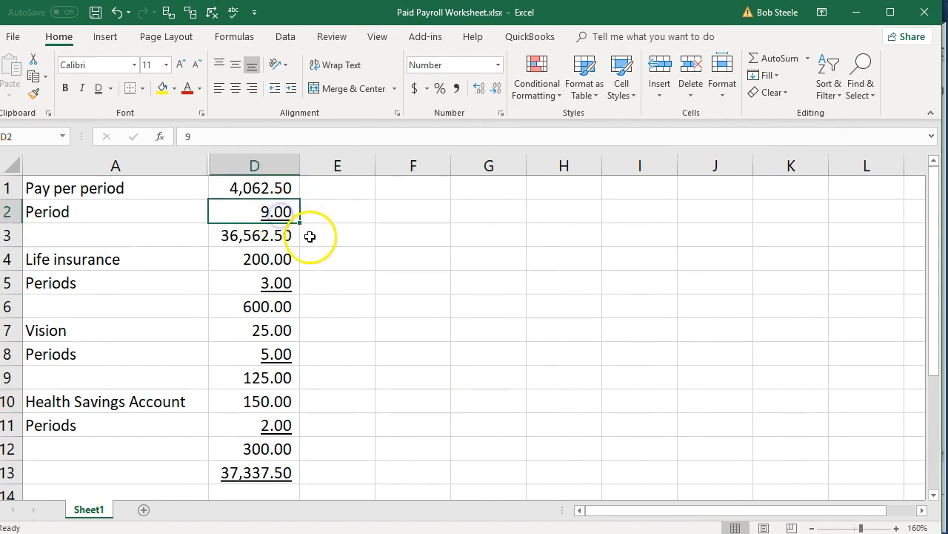
click(274, 231)
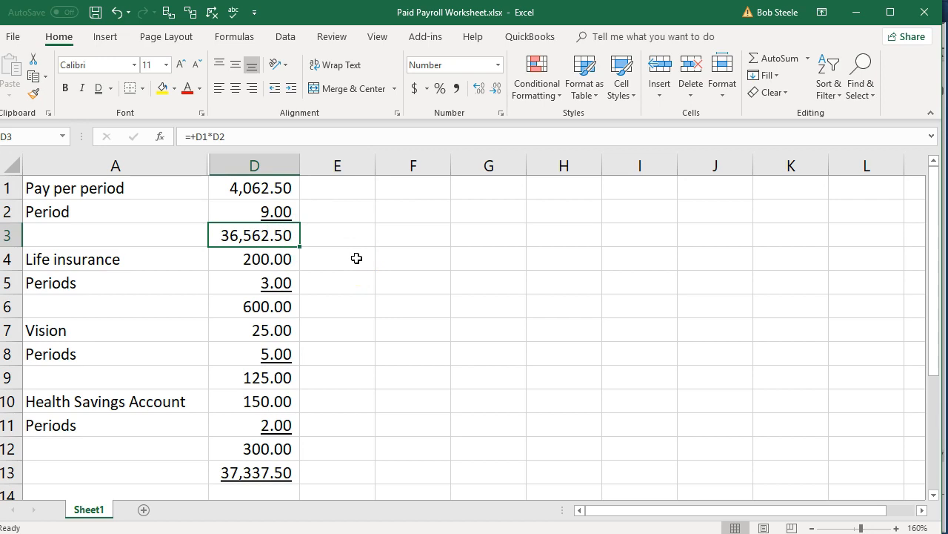
key(Down)
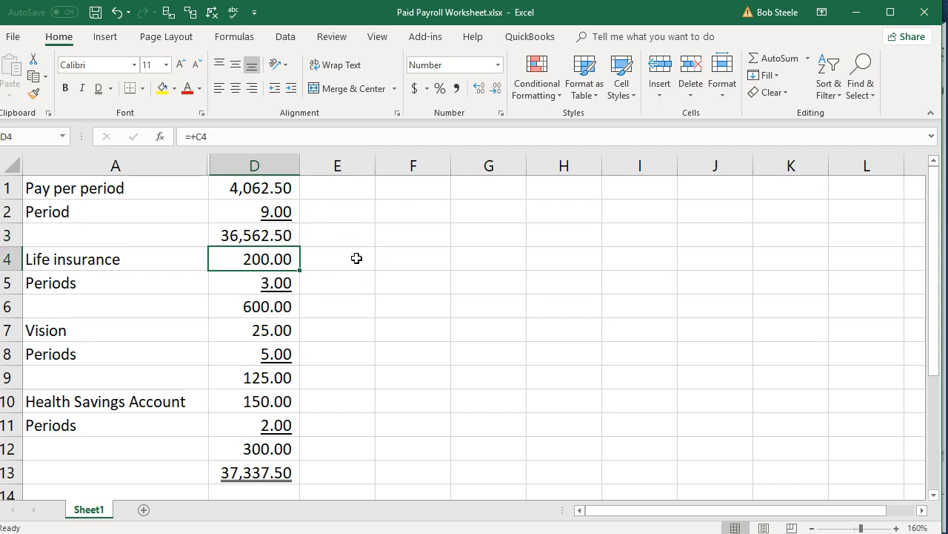
key(Down)
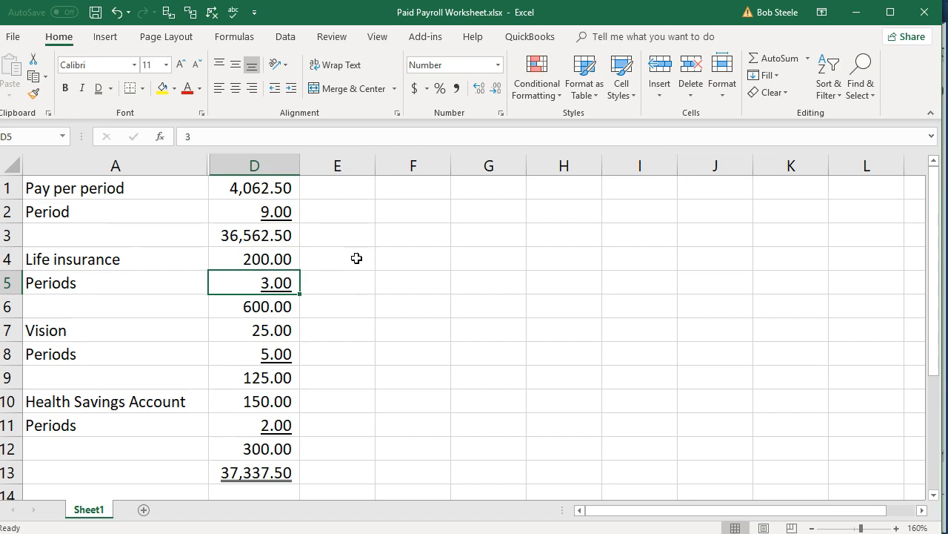
key(Down)
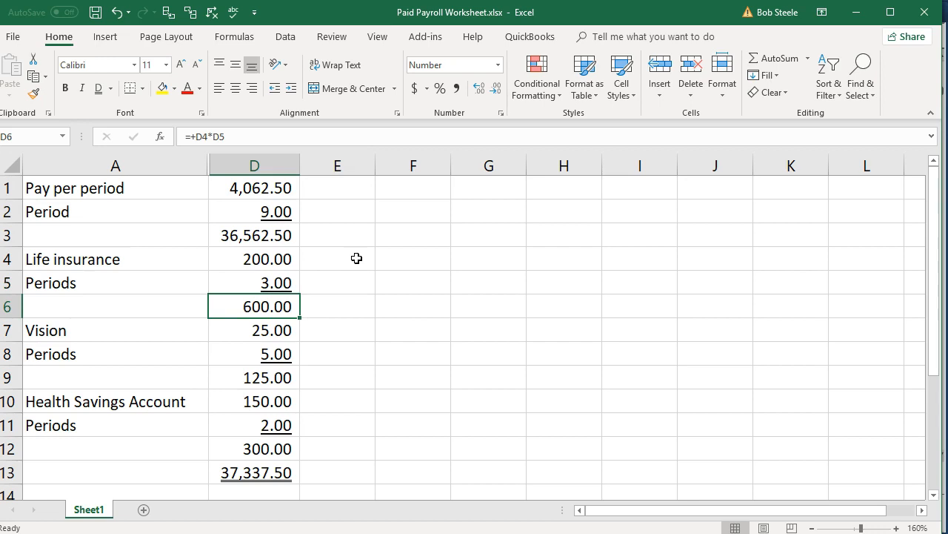
key(Down)
key(Down)
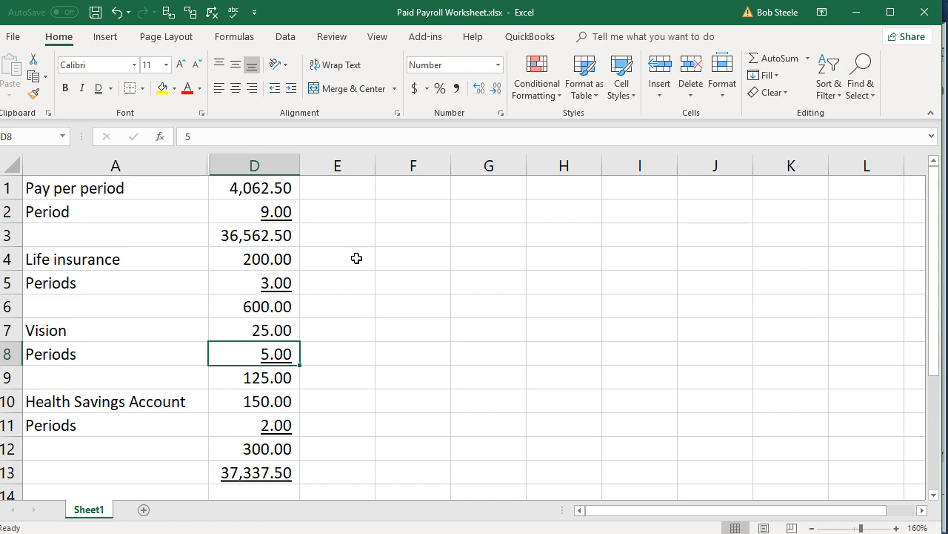
key(Down)
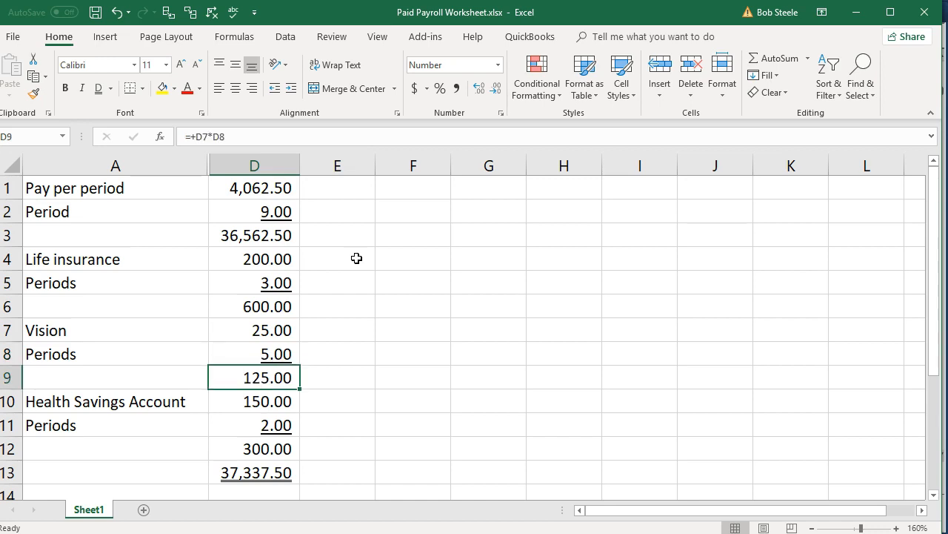
key(Down)
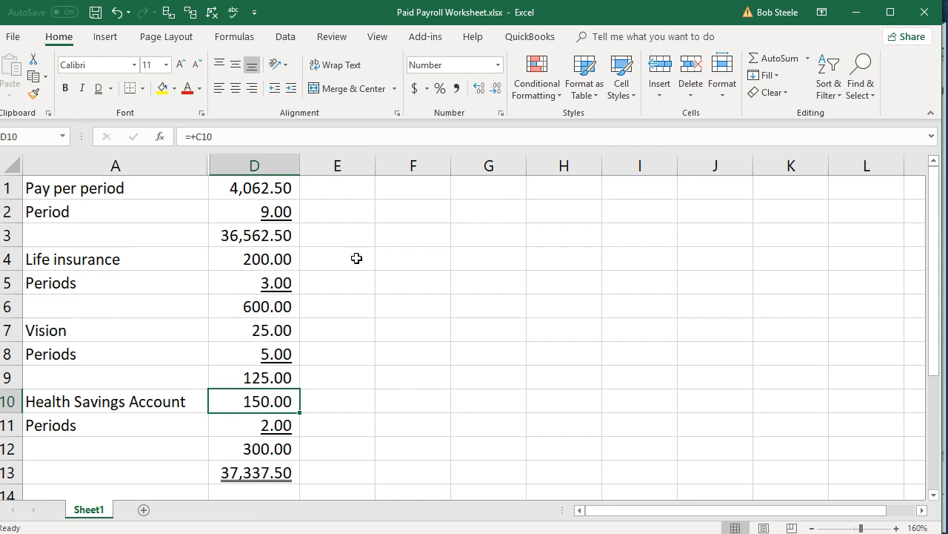
key(Down)
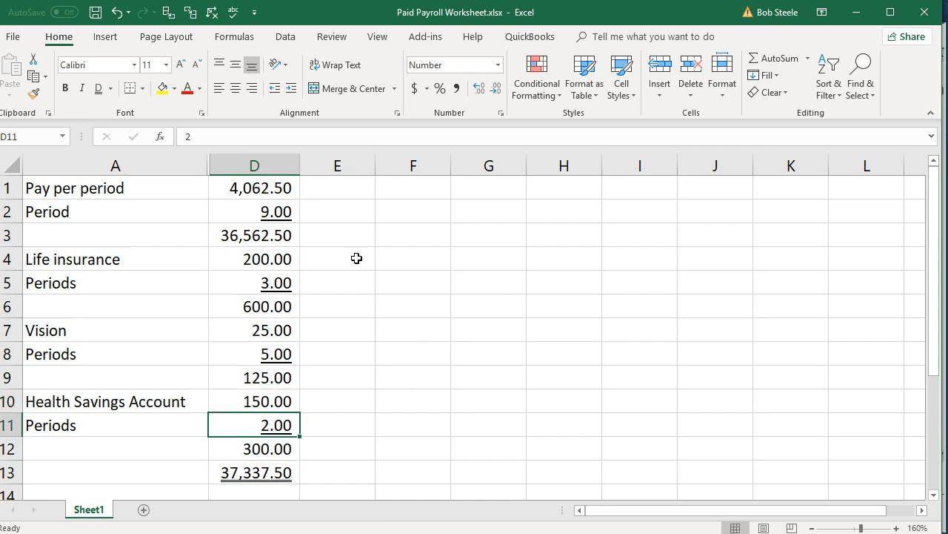
key(Down)
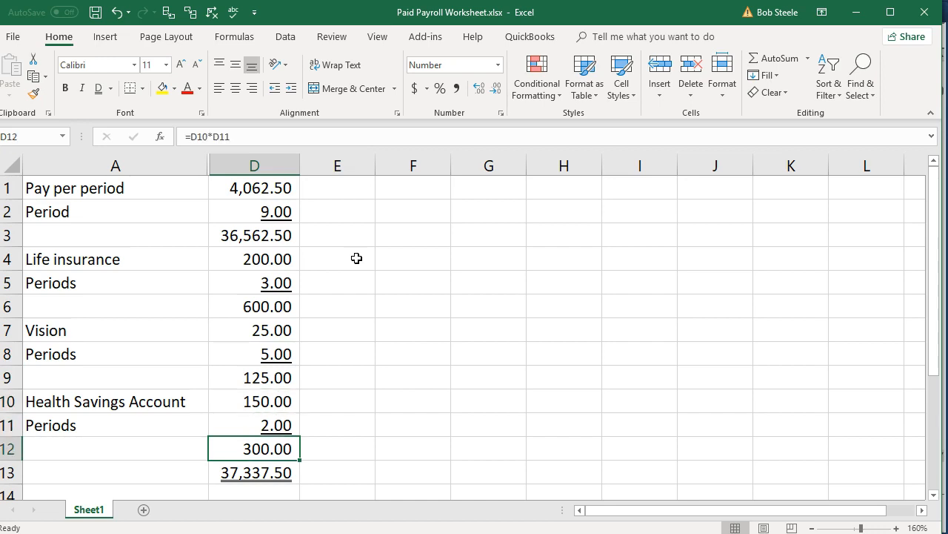
Examine which cells the D13 total formula adds and subtracts, leave it unchanged, and go back to the W-2 worksheet in QuickBooks.
click(296, 470)
double_click(267, 472)
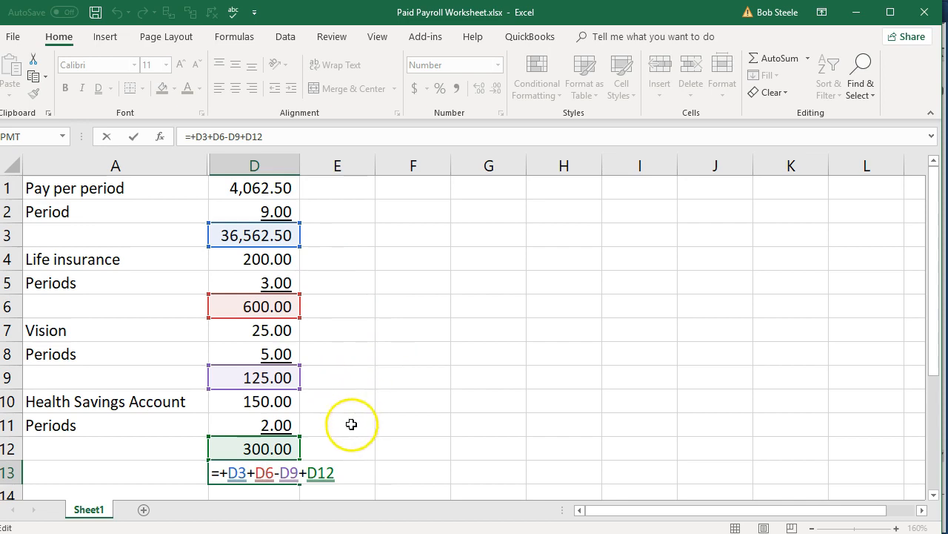
key(Return)
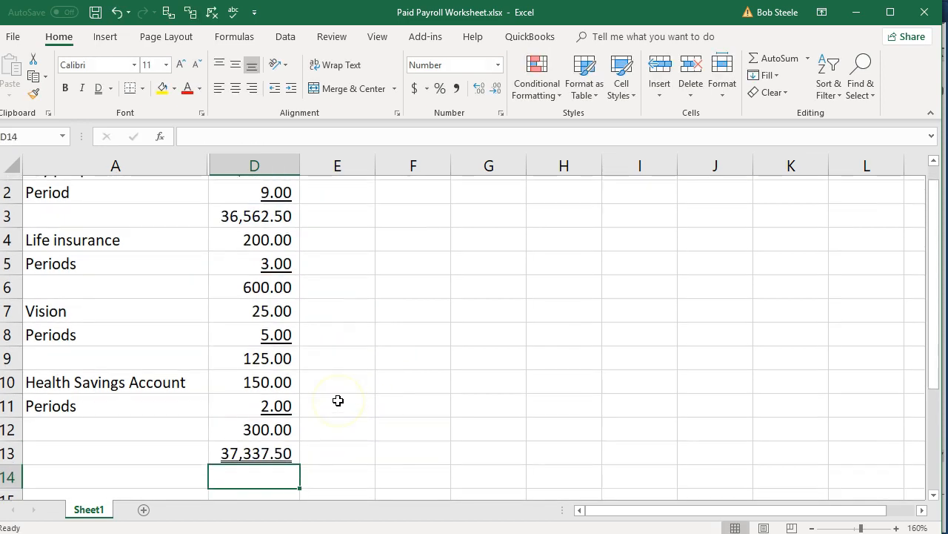
click(274, 441)
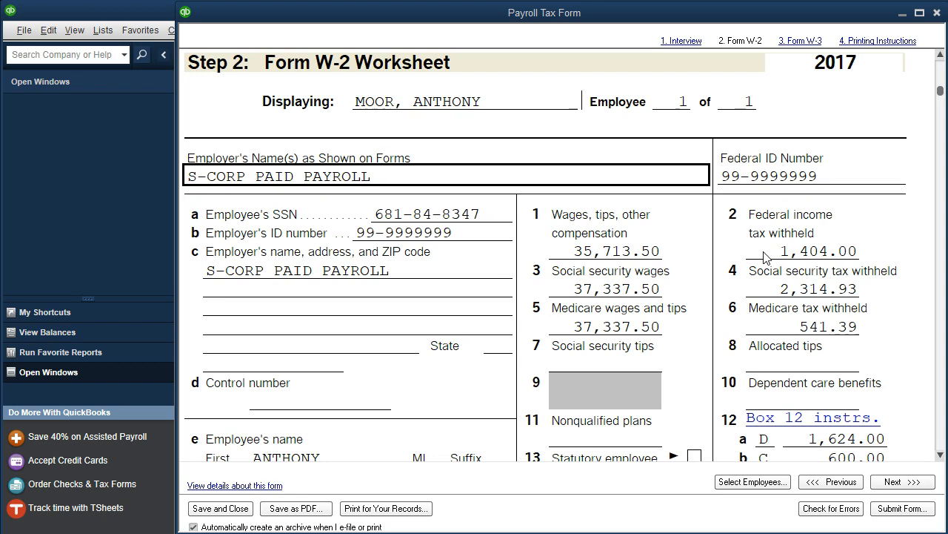
Review the W-2 worksheet's withheld taxes, box 12 codes, retirement plan mark, box 14 entry and state wage and tax boxes.
scroll(740, 303, down, 1)
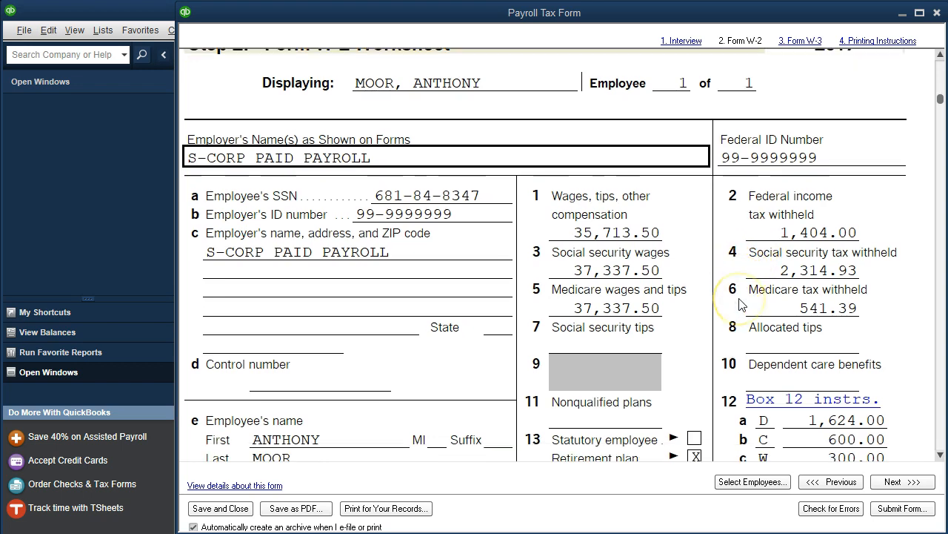
scroll(712, 304, down, 2)
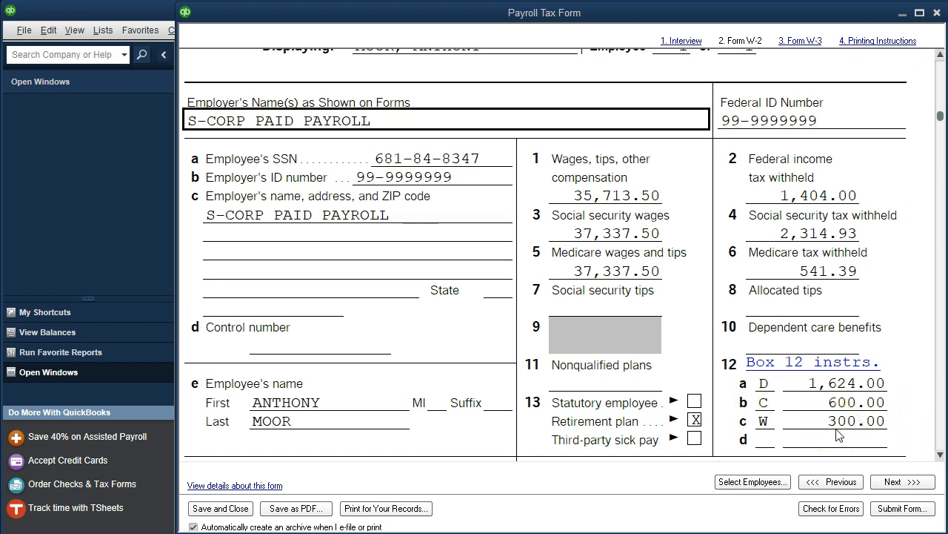
scroll(679, 360, down, 3)
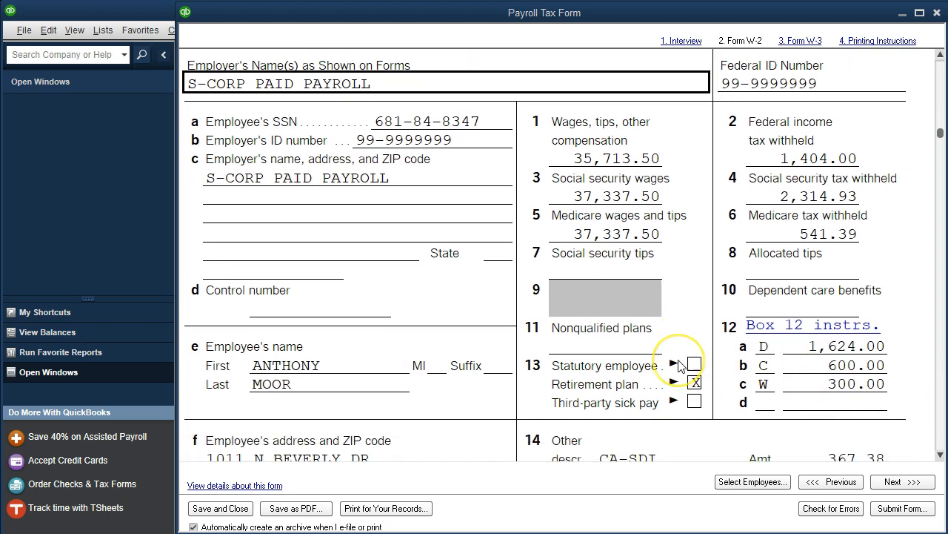
scroll(678, 363, down, 5)
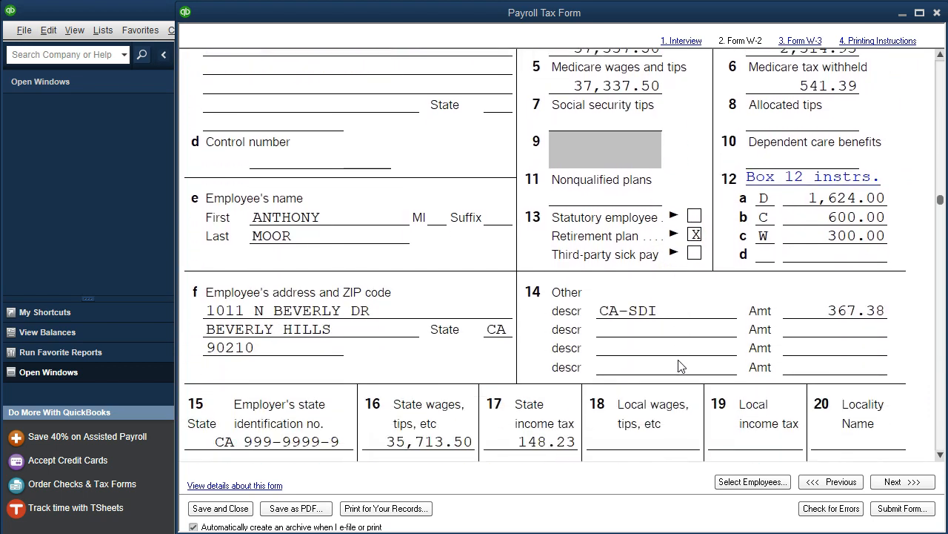
scroll(681, 366, down, 1)
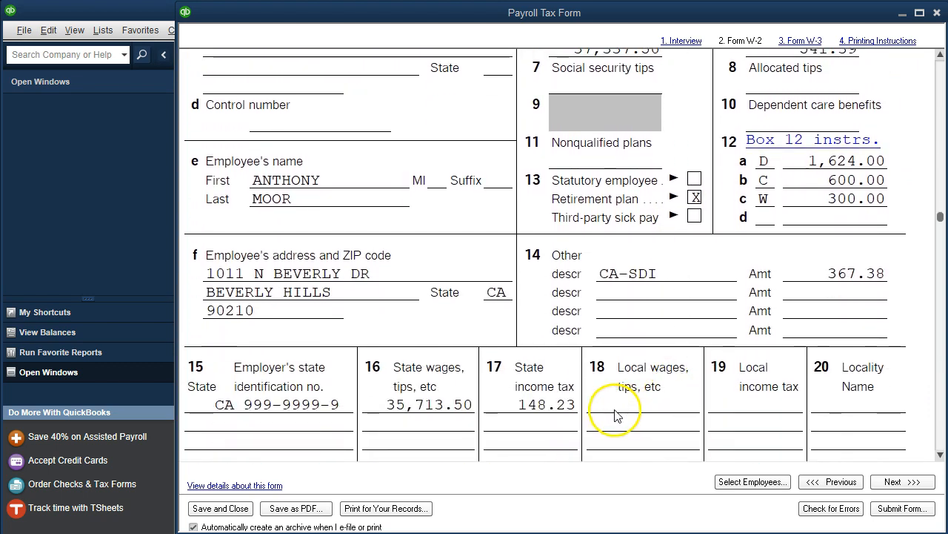
click(638, 317)
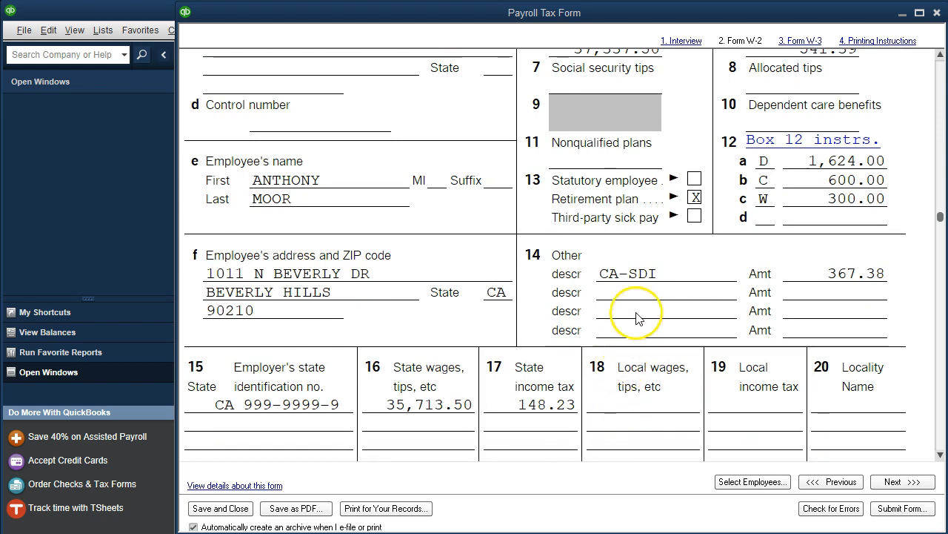